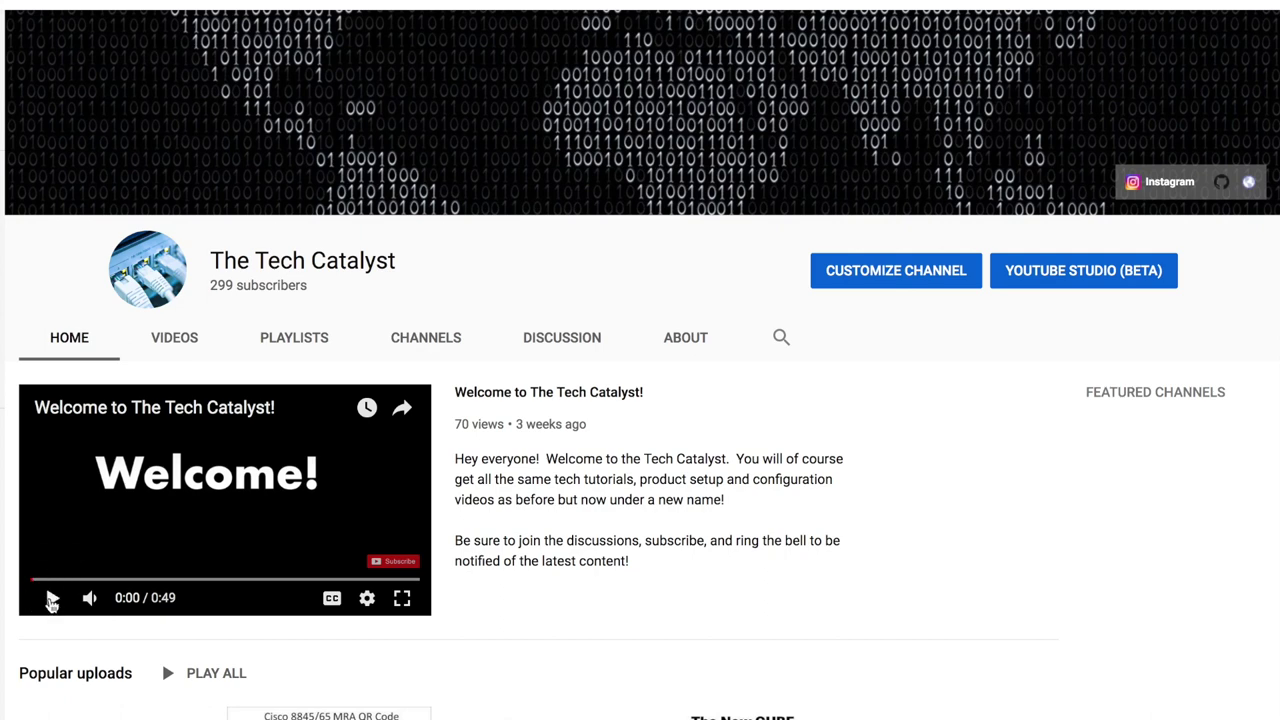
Step: Briefly play the welcome video on The Tech Catalyst channel page and open the channel's list of videos
left_click(52, 598)
left_click(52, 598)
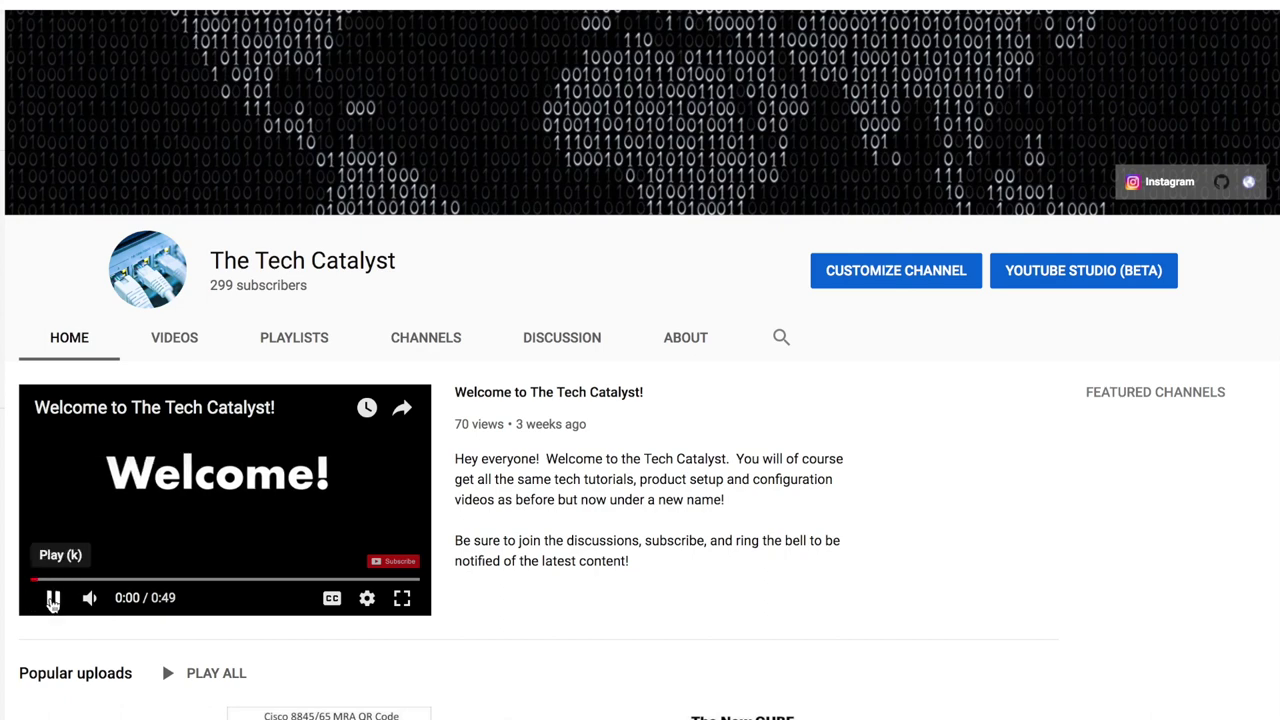
left_click(175, 345)
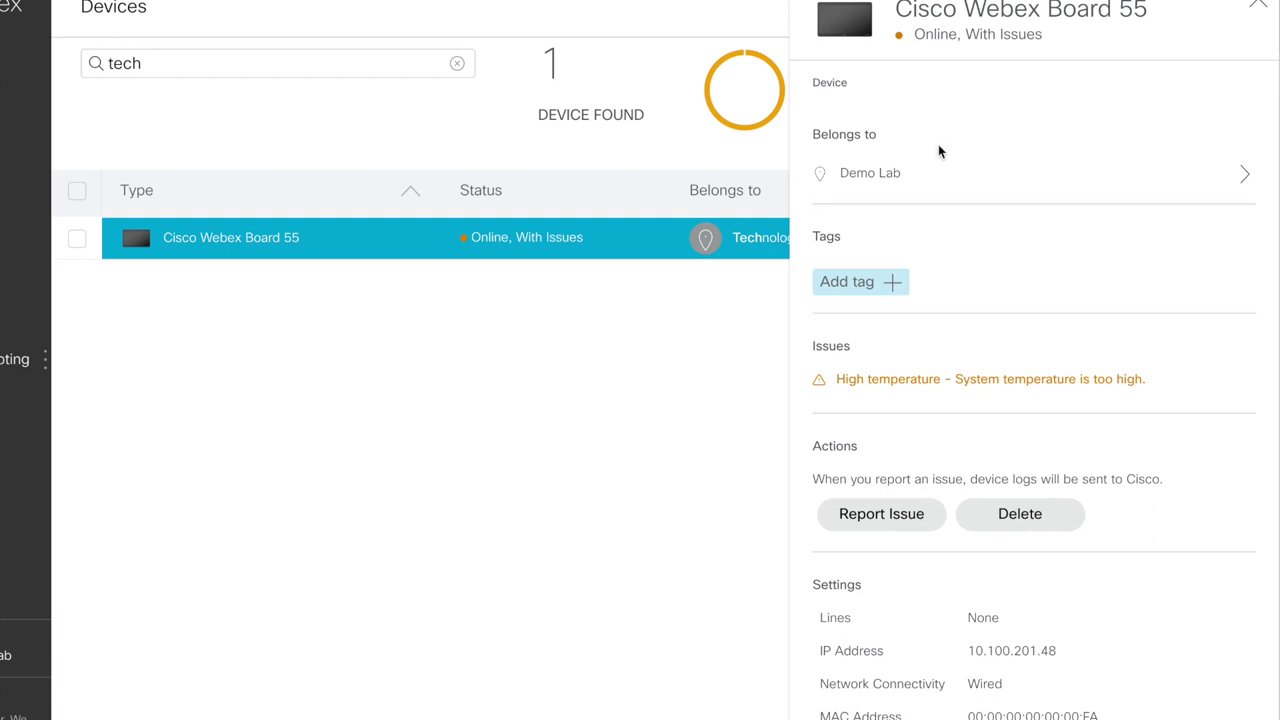
Step: Turn on Interactivity and Digital Signage in the digital signage settings of the Cisco Webex Board 55
scroll(938, 150, "down", 1)
scroll(938, 150, "up", 1)
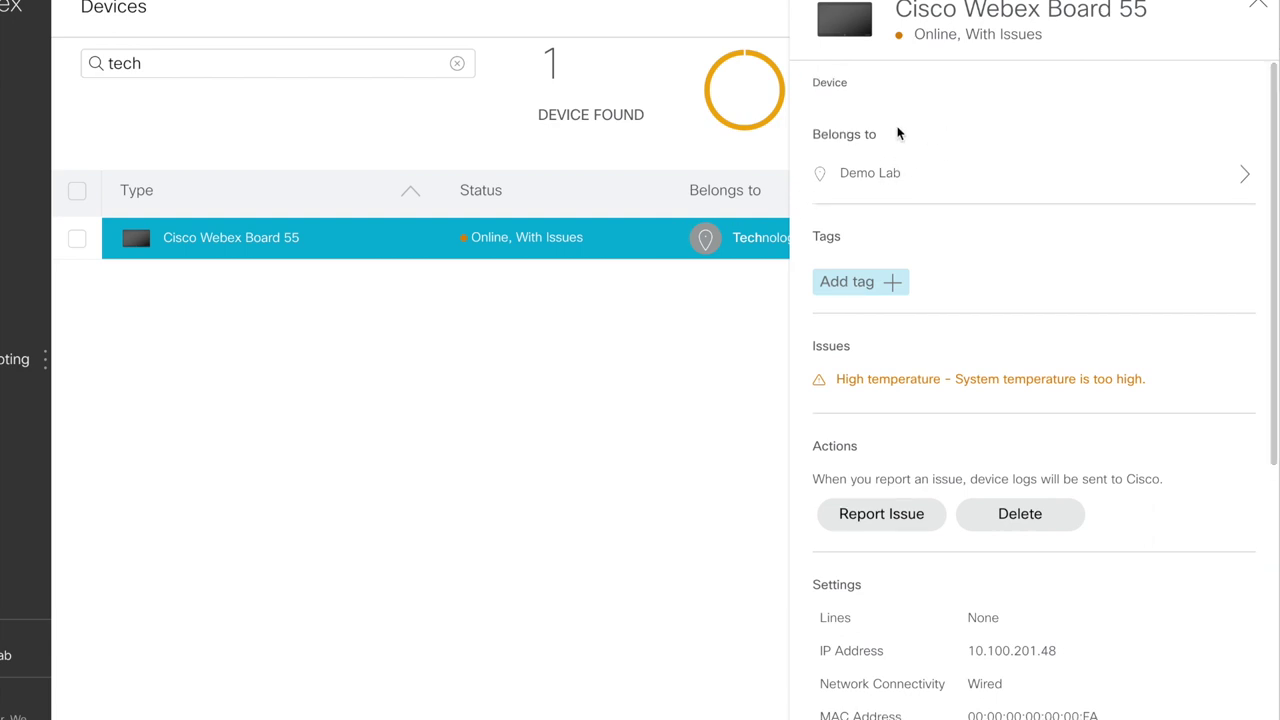
scroll(920, 268, "down", 3)
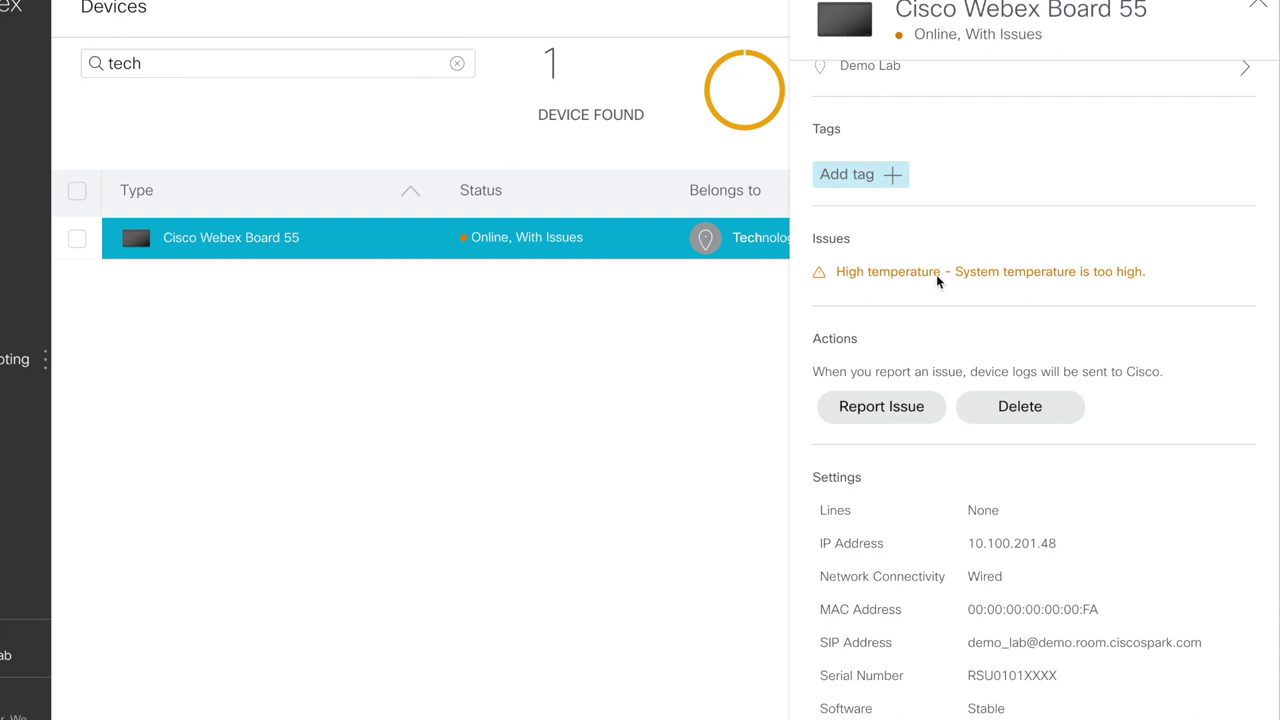
scroll(1005, 276, "down", 9)
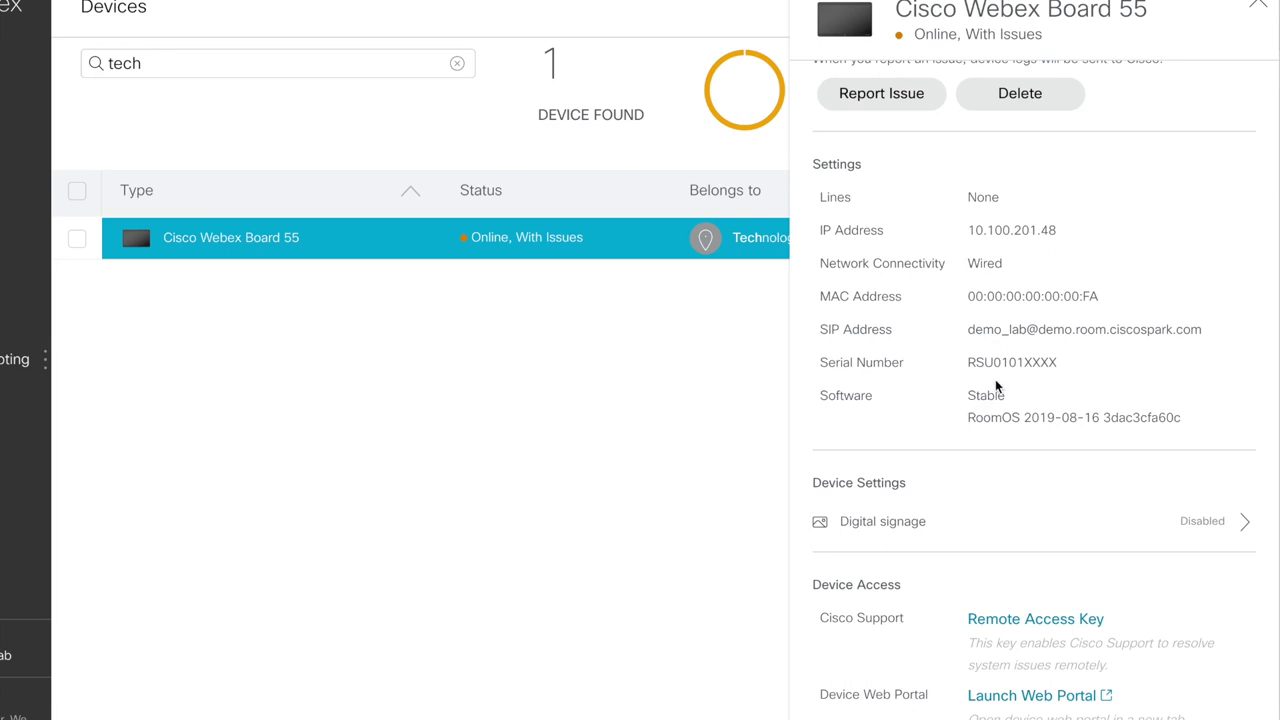
scroll(995, 379, "down", 1)
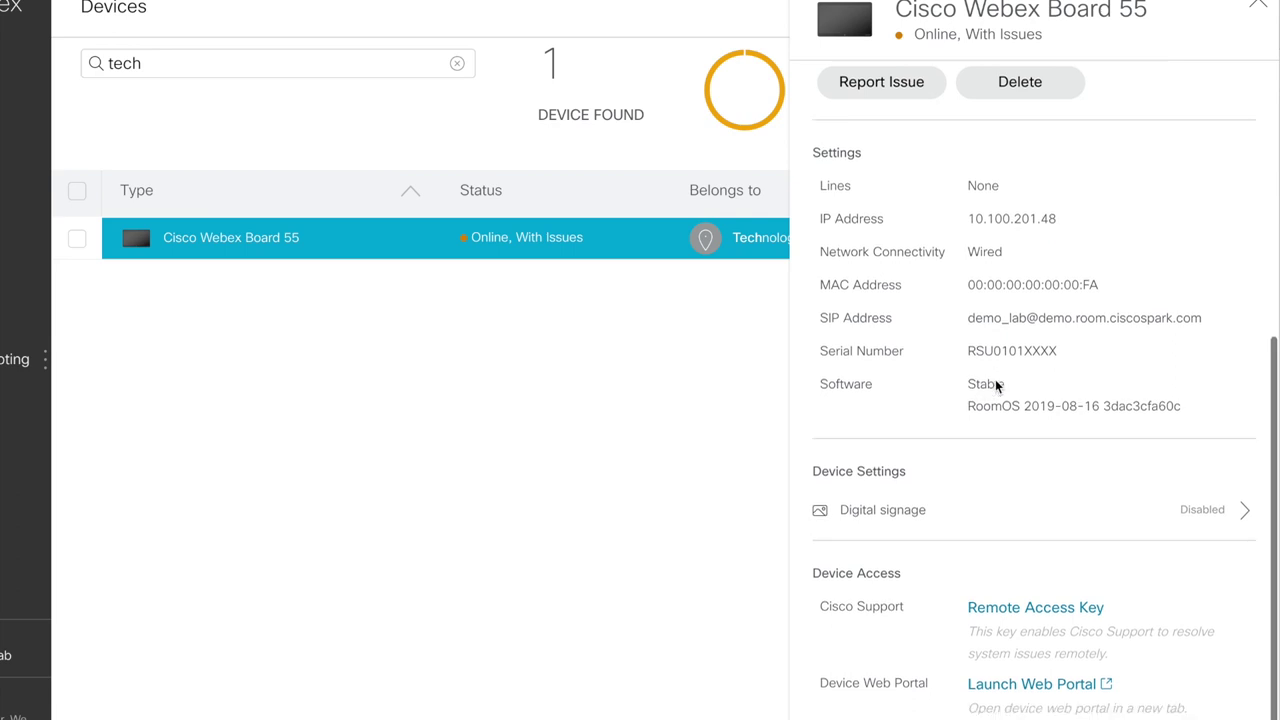
left_click(896, 512)
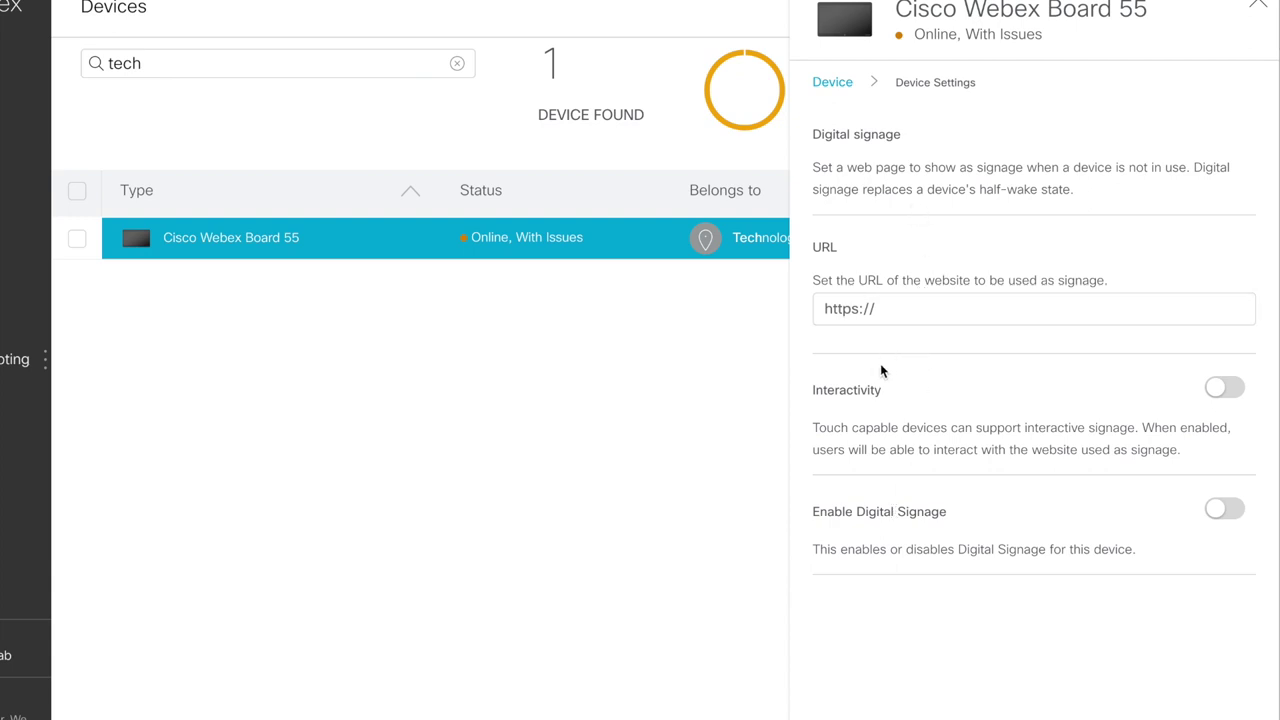
left_click(1222, 394)
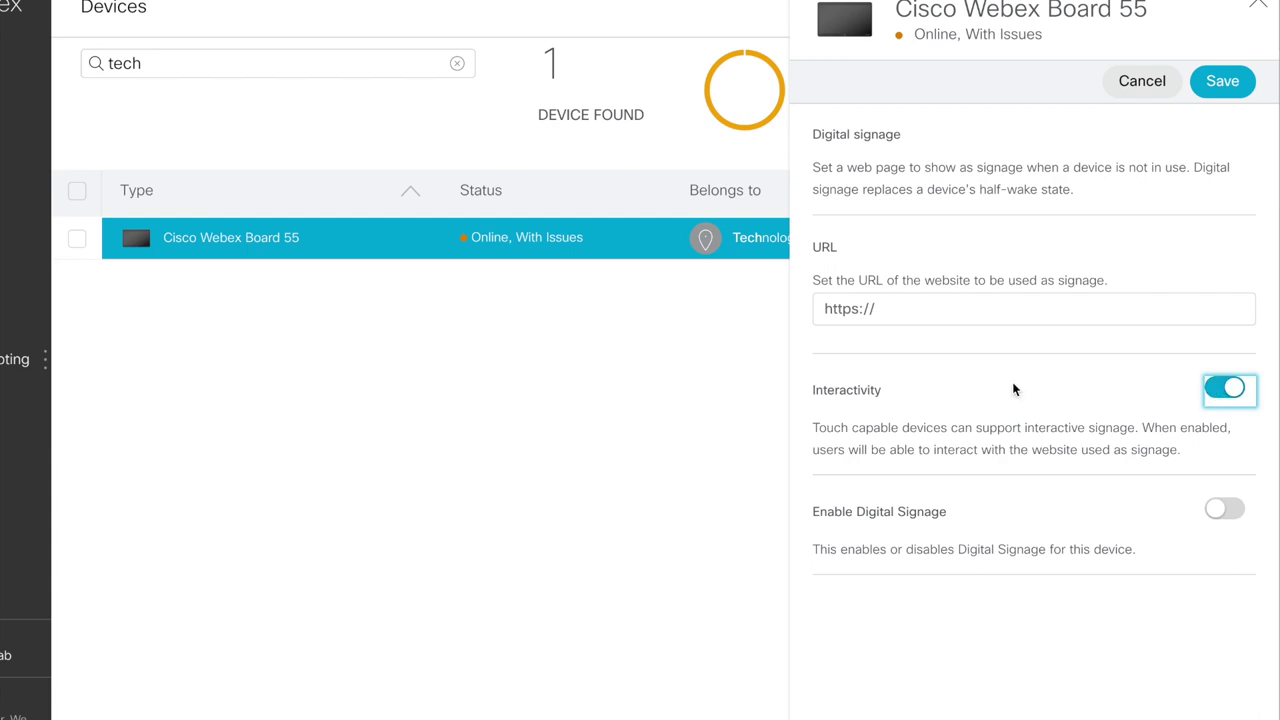
left_click(1226, 510)
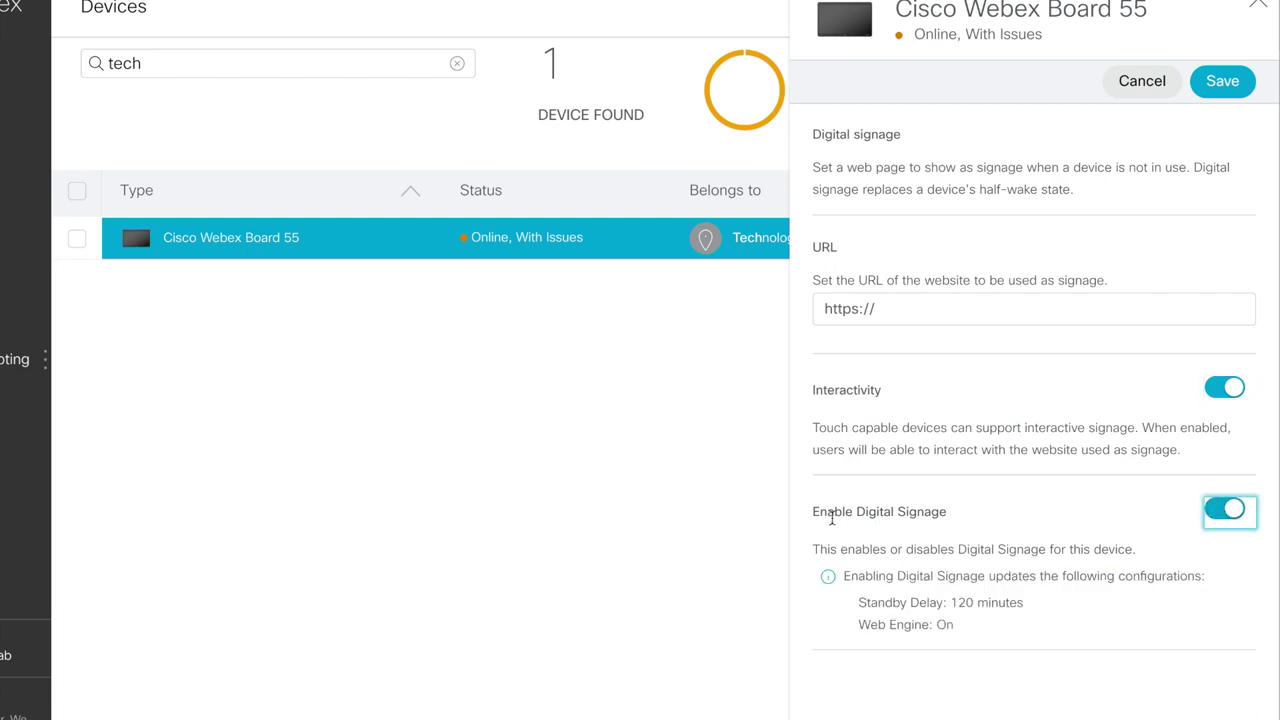
left_click(907, 309)
type("http")
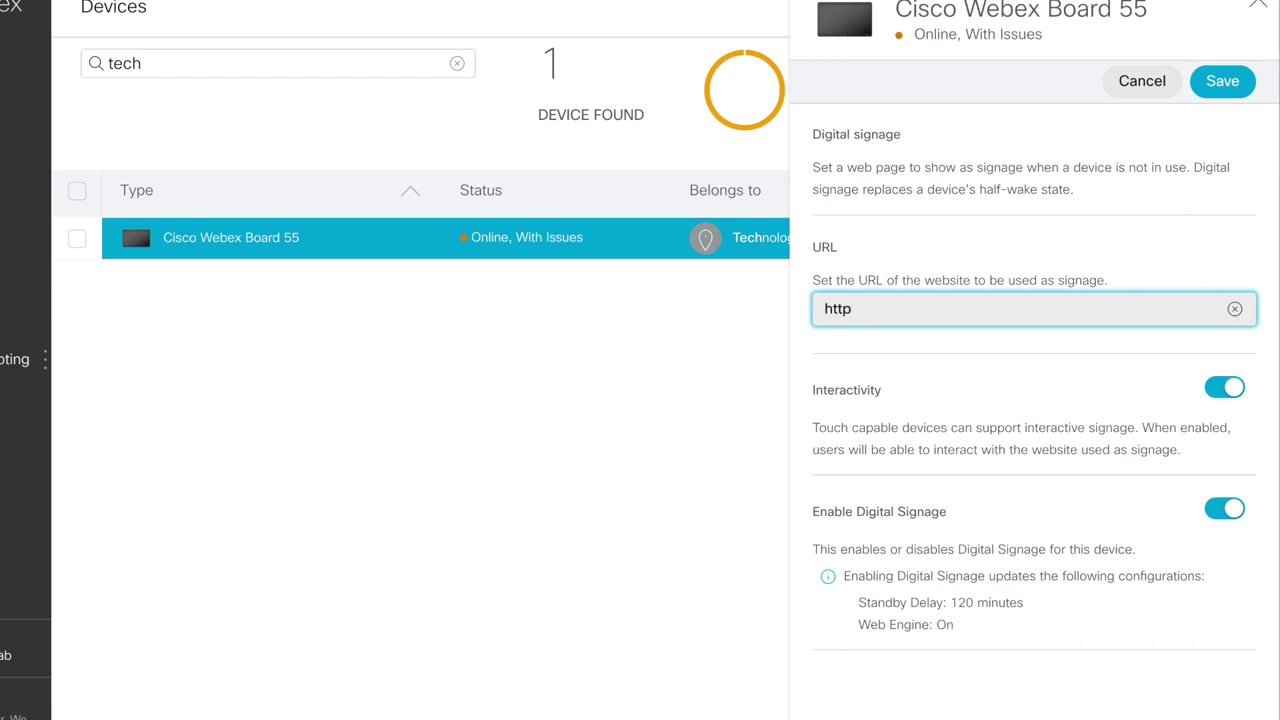
type("s://youtube.com/c/The")
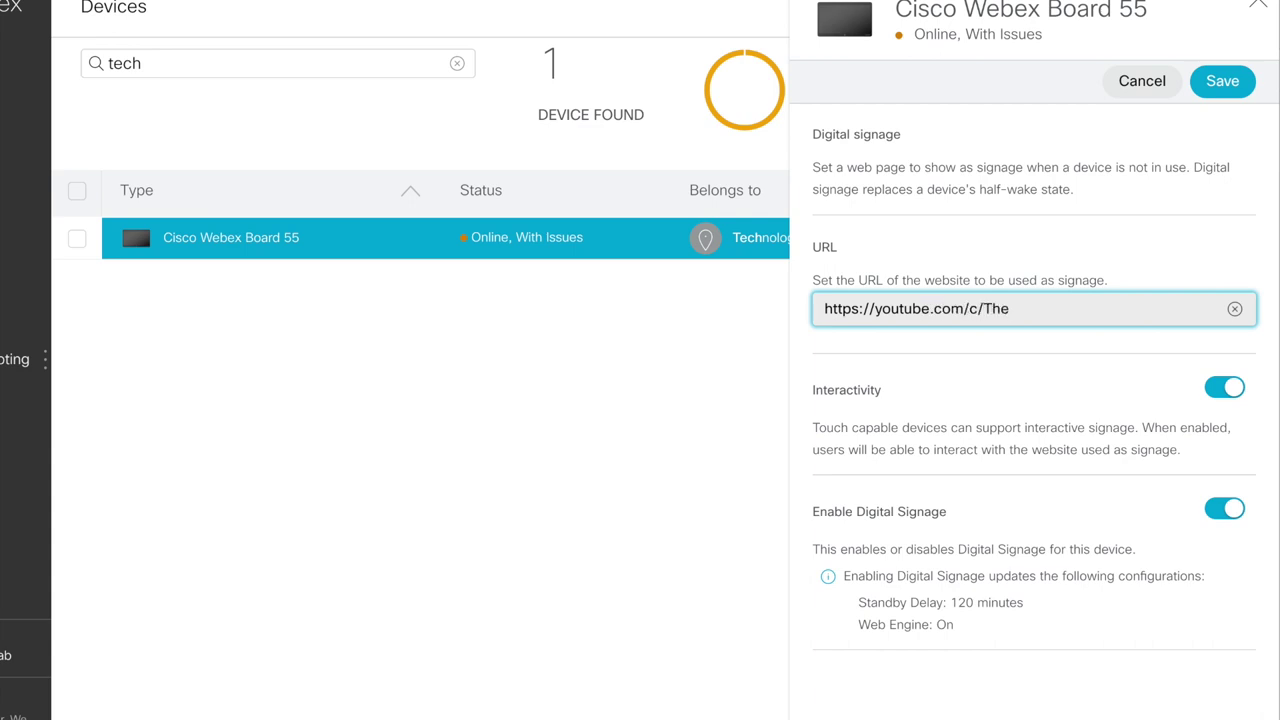
type("Tech")
key("BackSpace")
key("BackSpace")
type("ch")
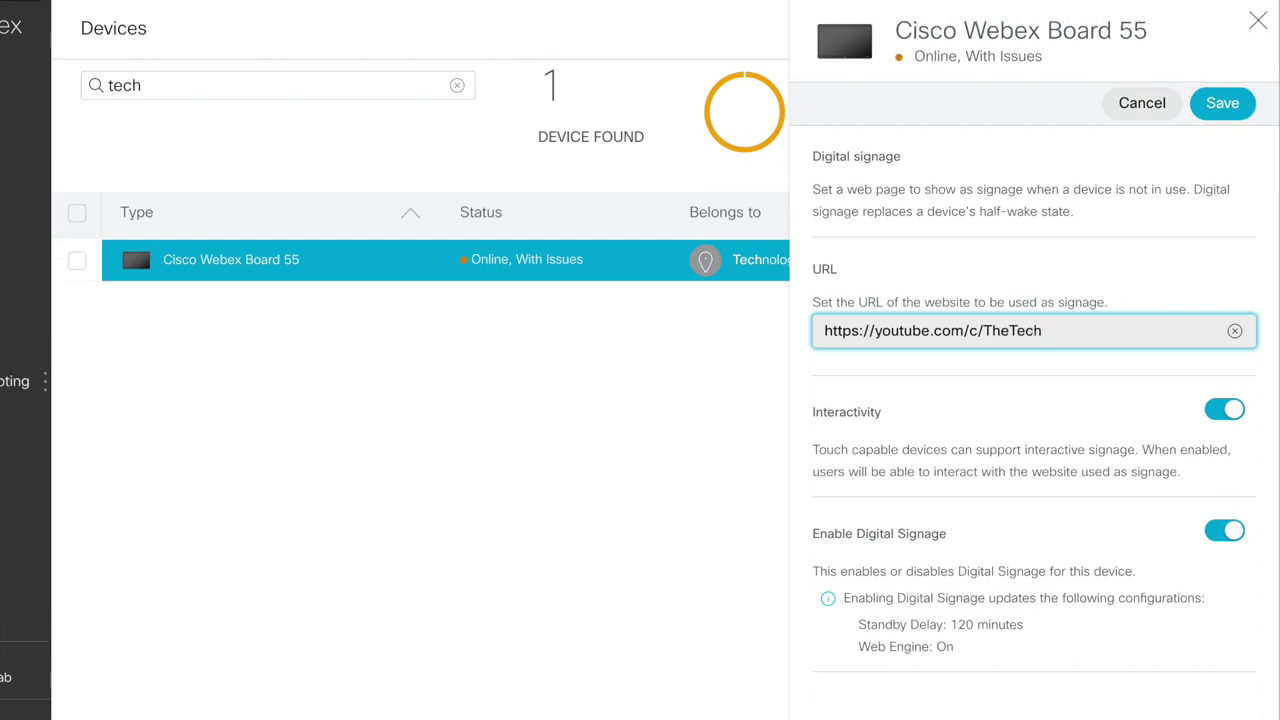
type("Catalyst")
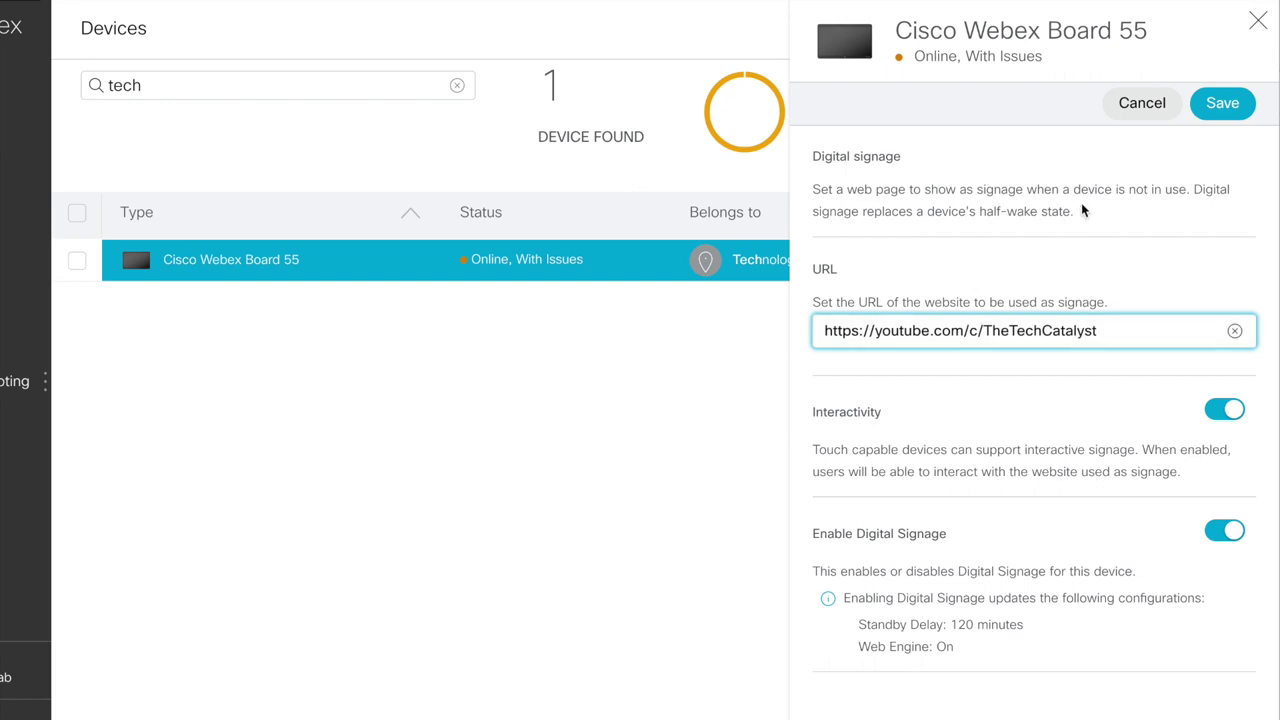
left_click(1218, 105)
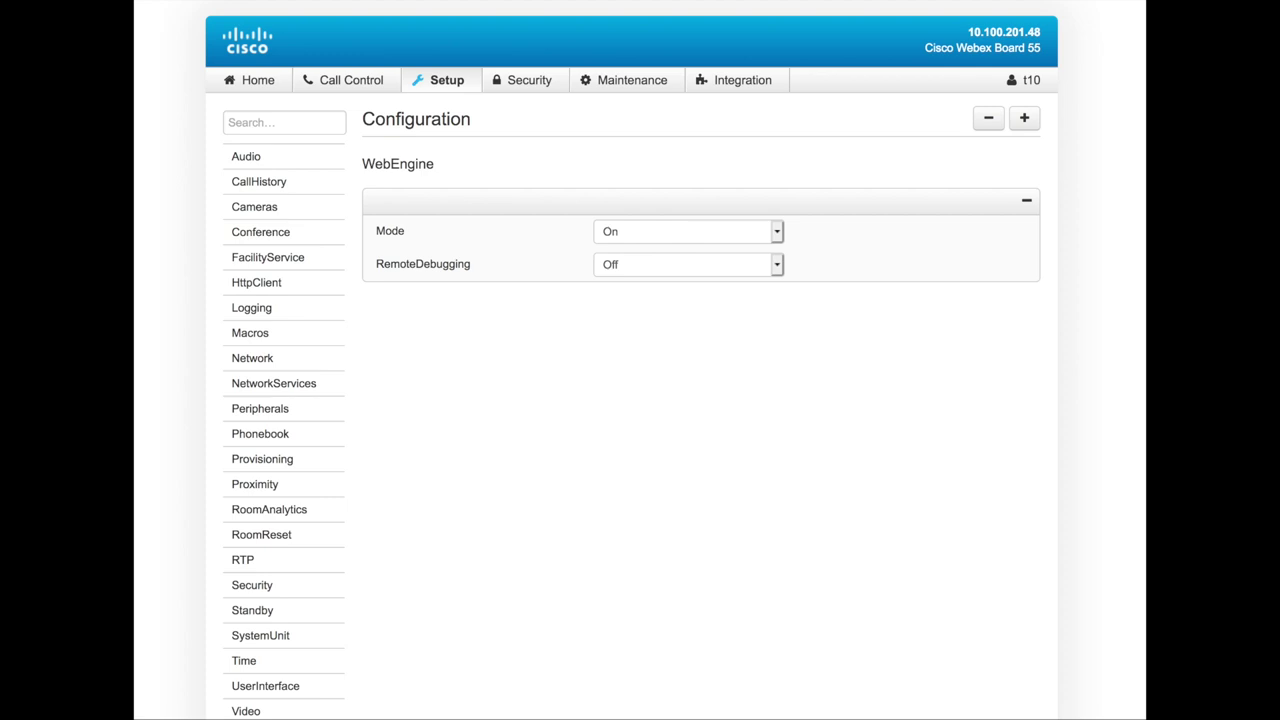
Step: Check the WebEngine Mode options in the board's web portal configuration, keeping the mode On
mouse_move(437, 82)
scroll(207, 355, "down", 1)
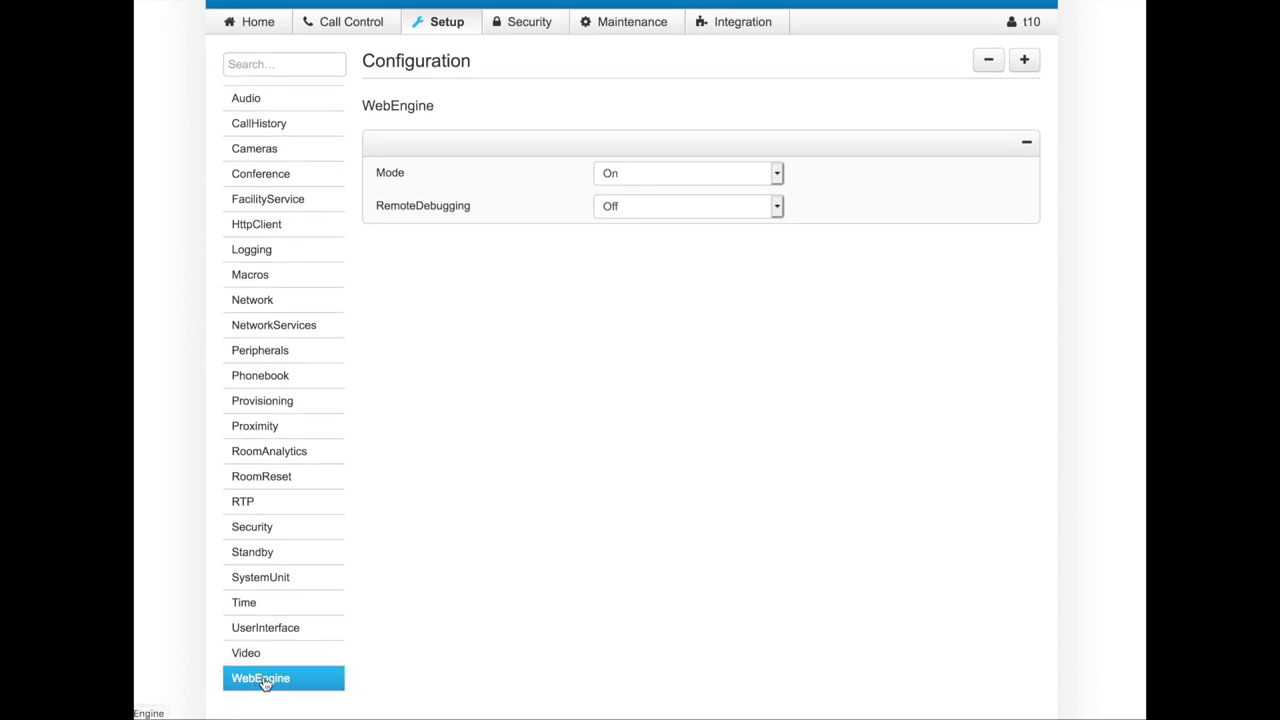
scroll(507, 407, "up", 1)
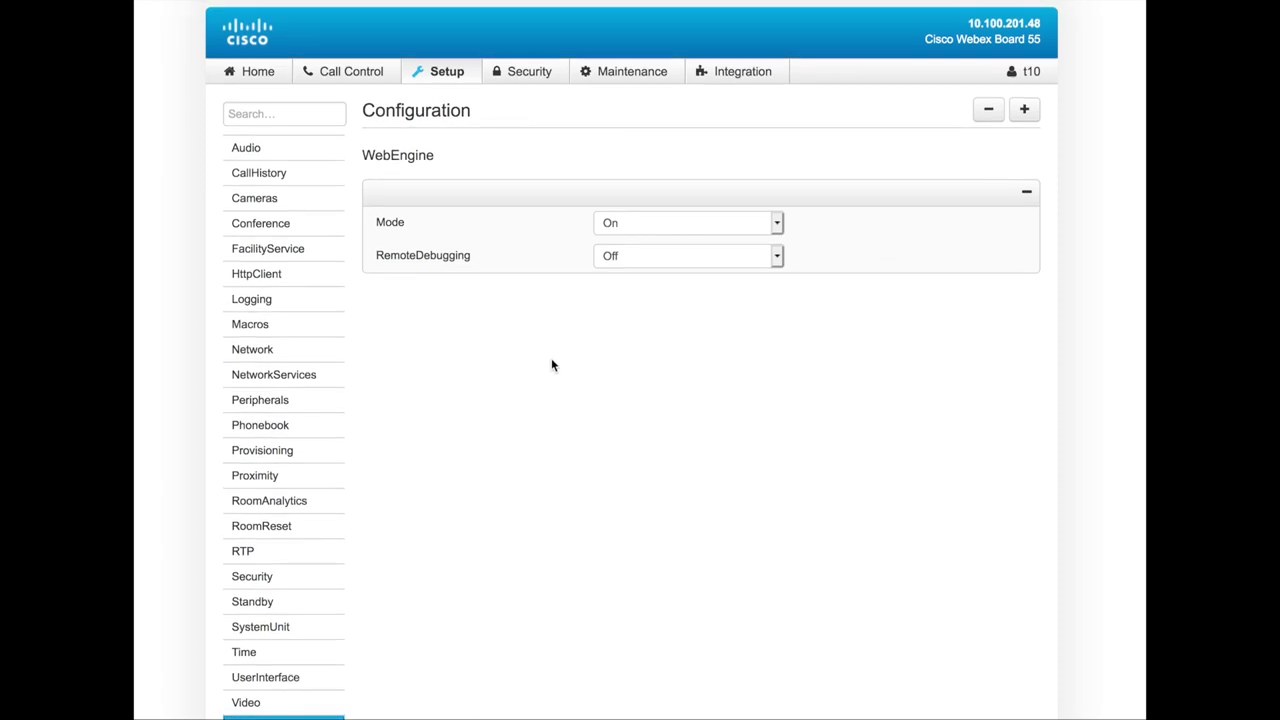
left_click(779, 224)
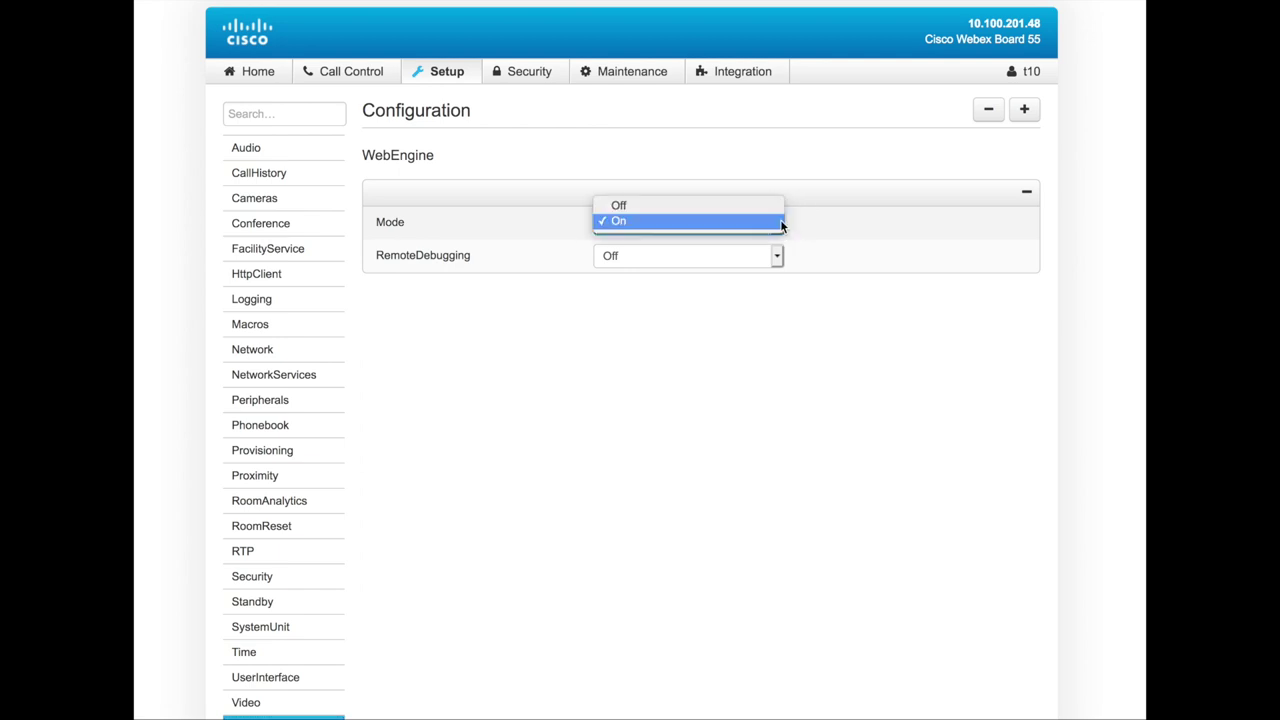
left_click(711, 221)
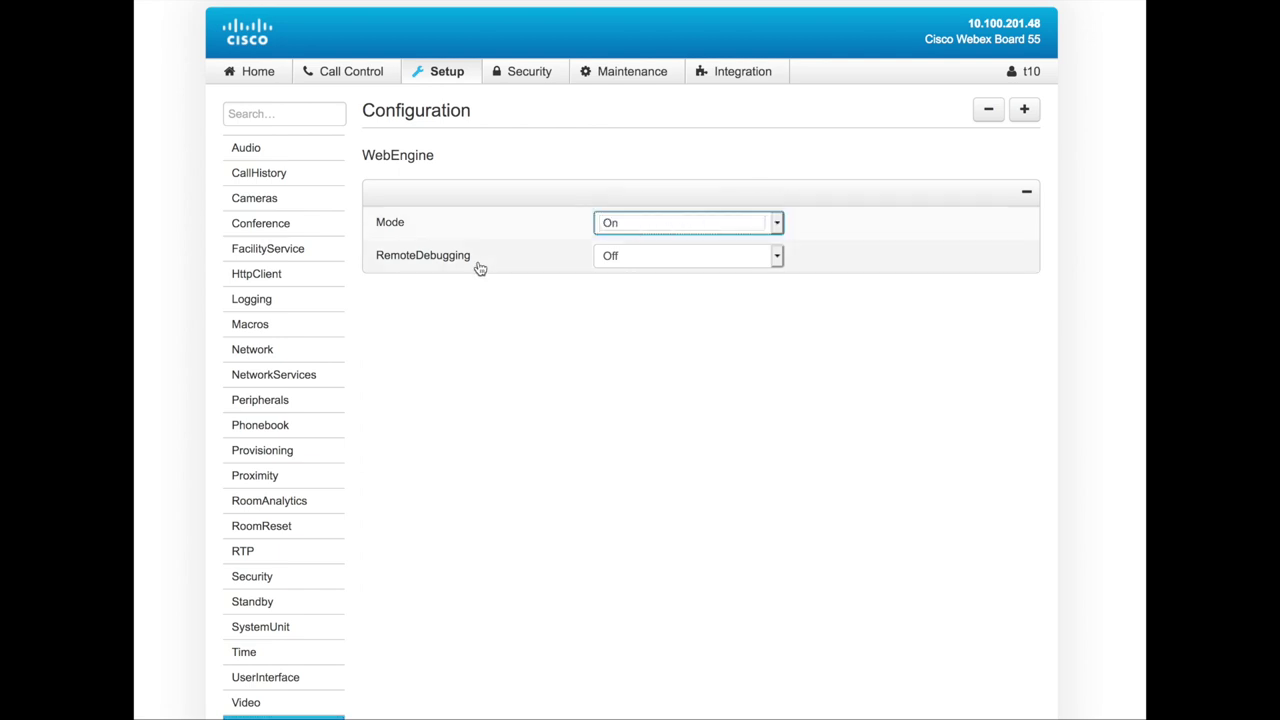
Step: Open the Standby configuration and check the options for the signage Audio setting
scroll(273, 407, "down", 1)
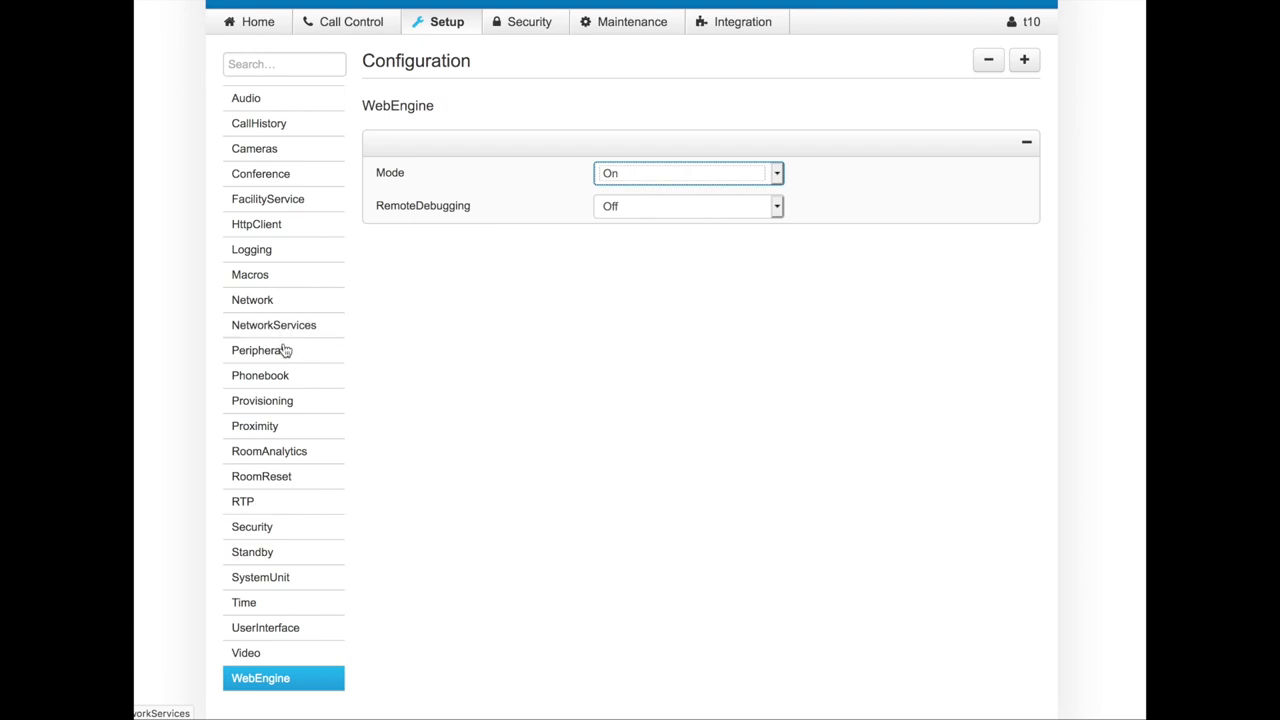
left_click(267, 551)
scroll(575, 392, "up", 1)
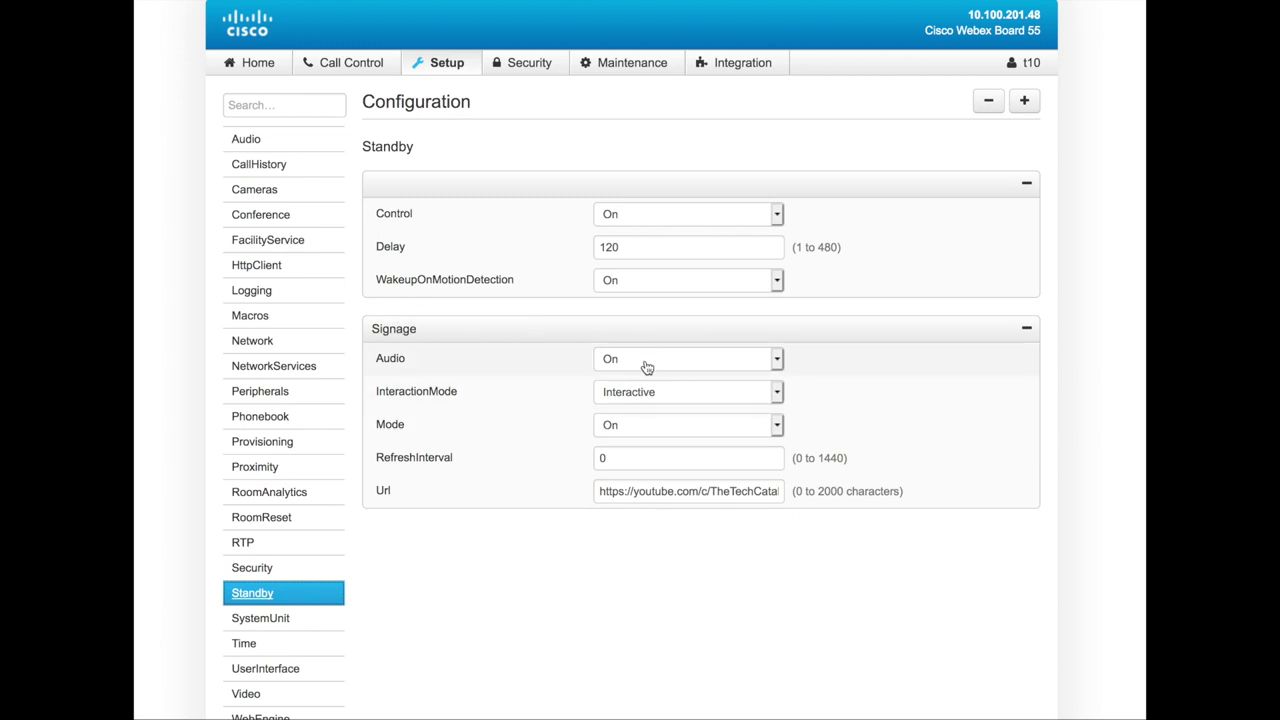
left_click(778, 360)
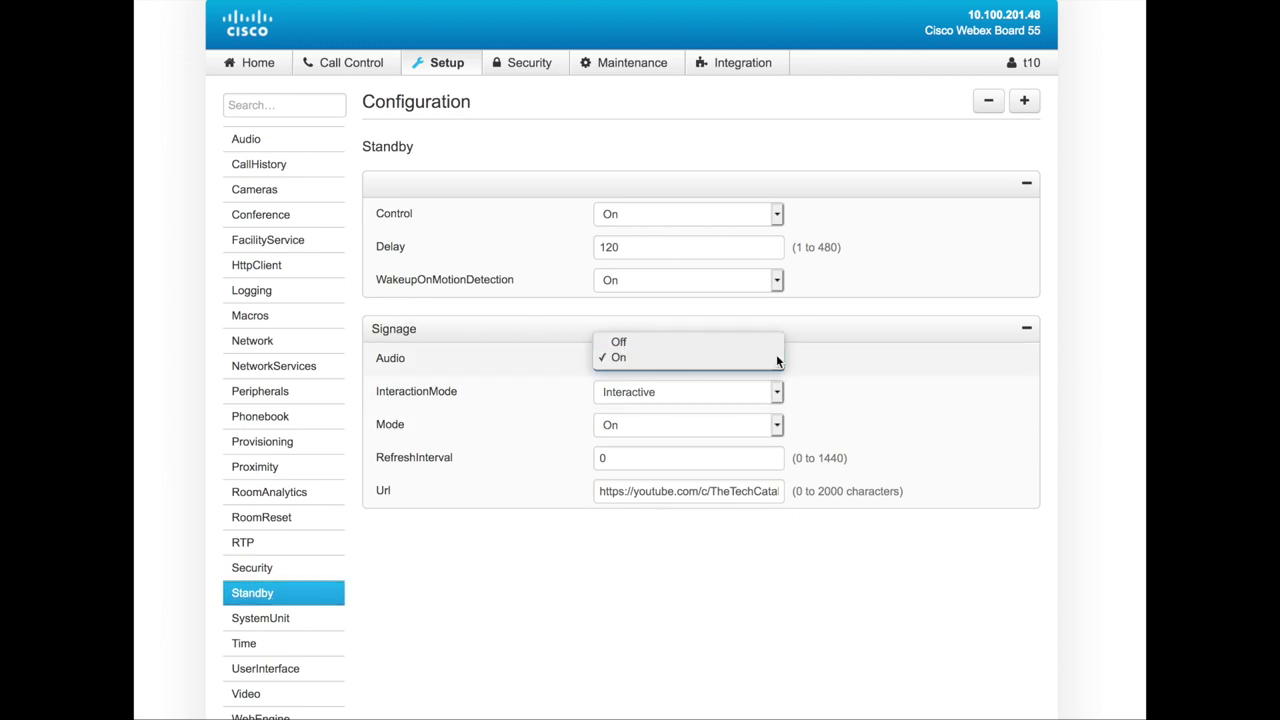
left_click(777, 357)
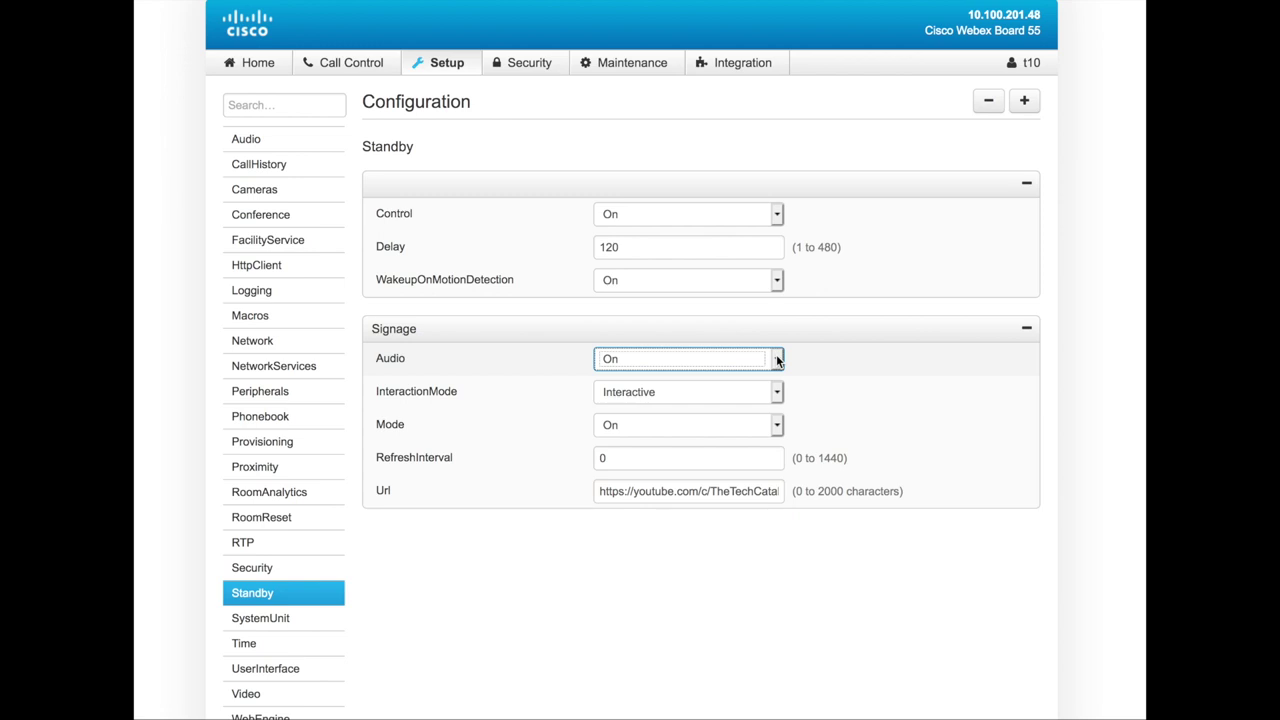
left_click(777, 359)
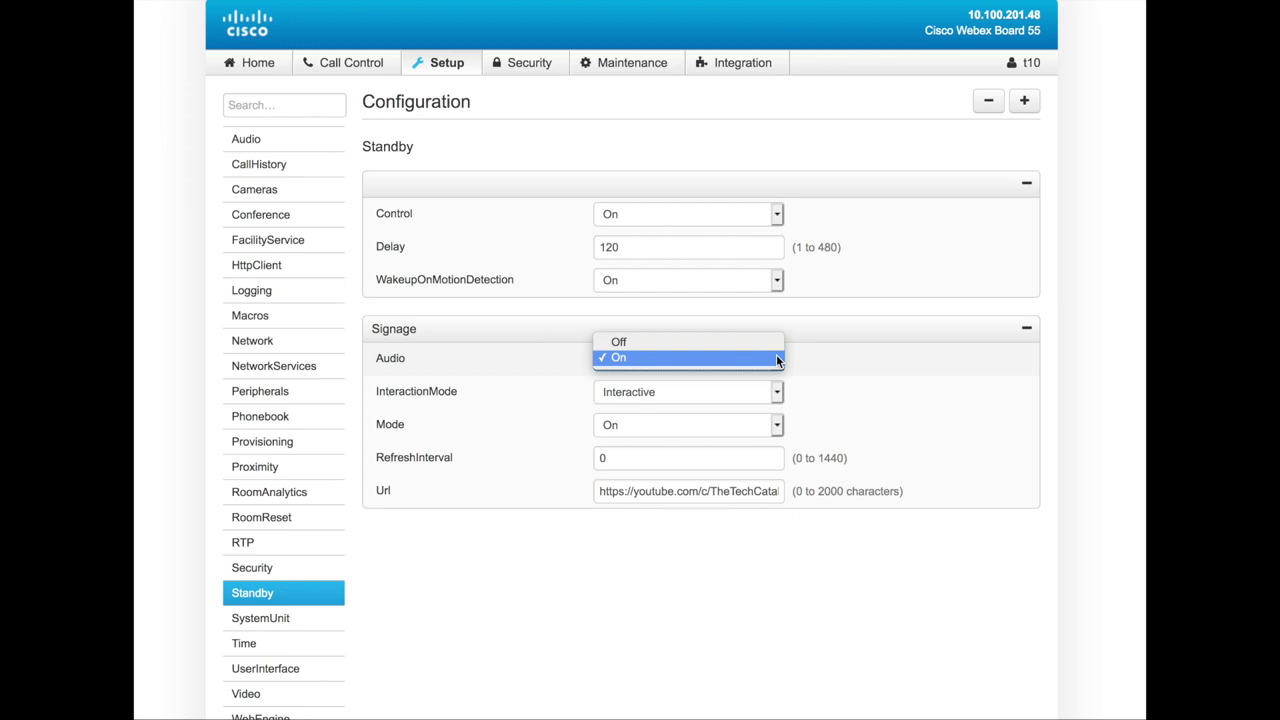
left_click(810, 366)
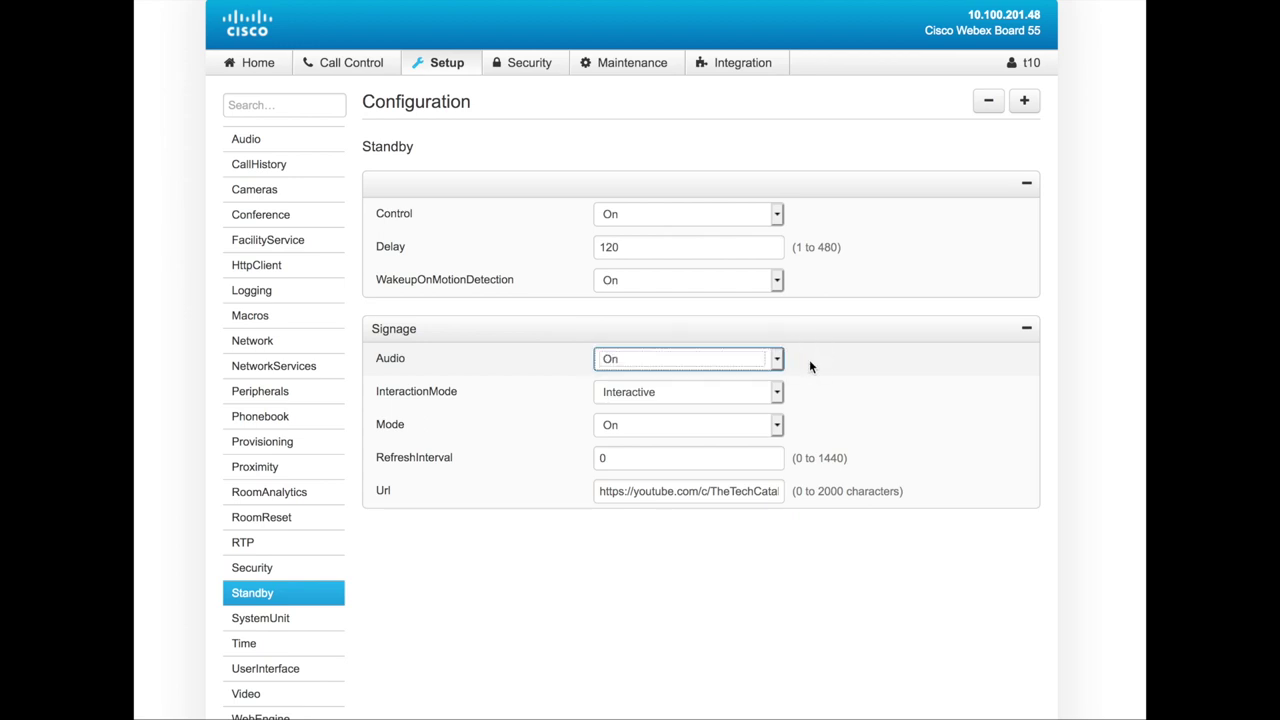
Step: Check the available options for the signage InteractionMode and Mode settings without changing them
left_click(765, 391)
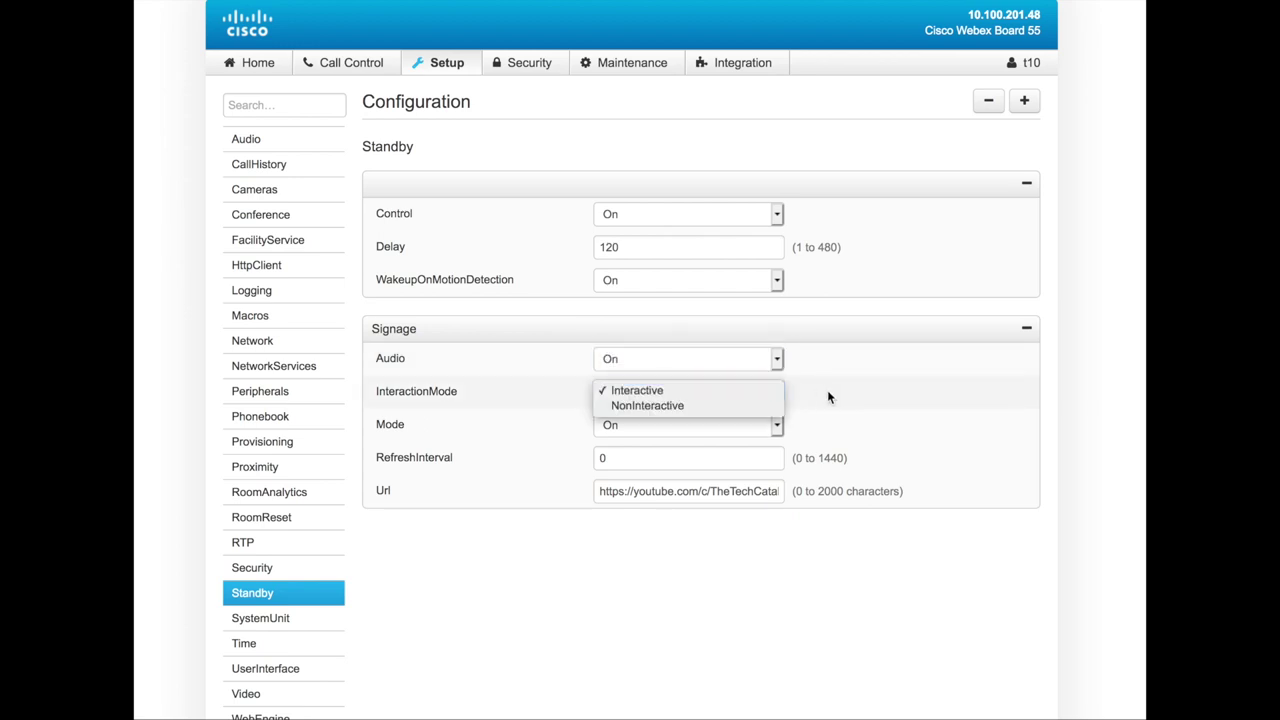
left_click(828, 394)
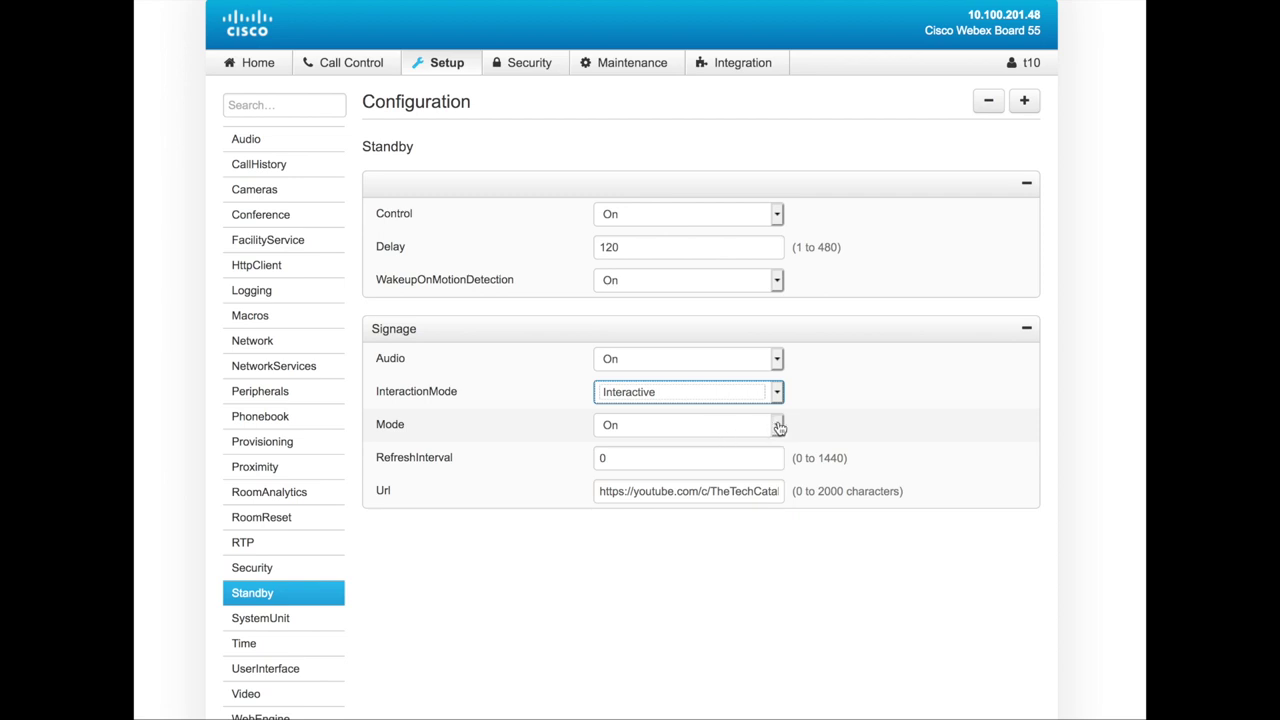
left_click(777, 425)
left_click(846, 427)
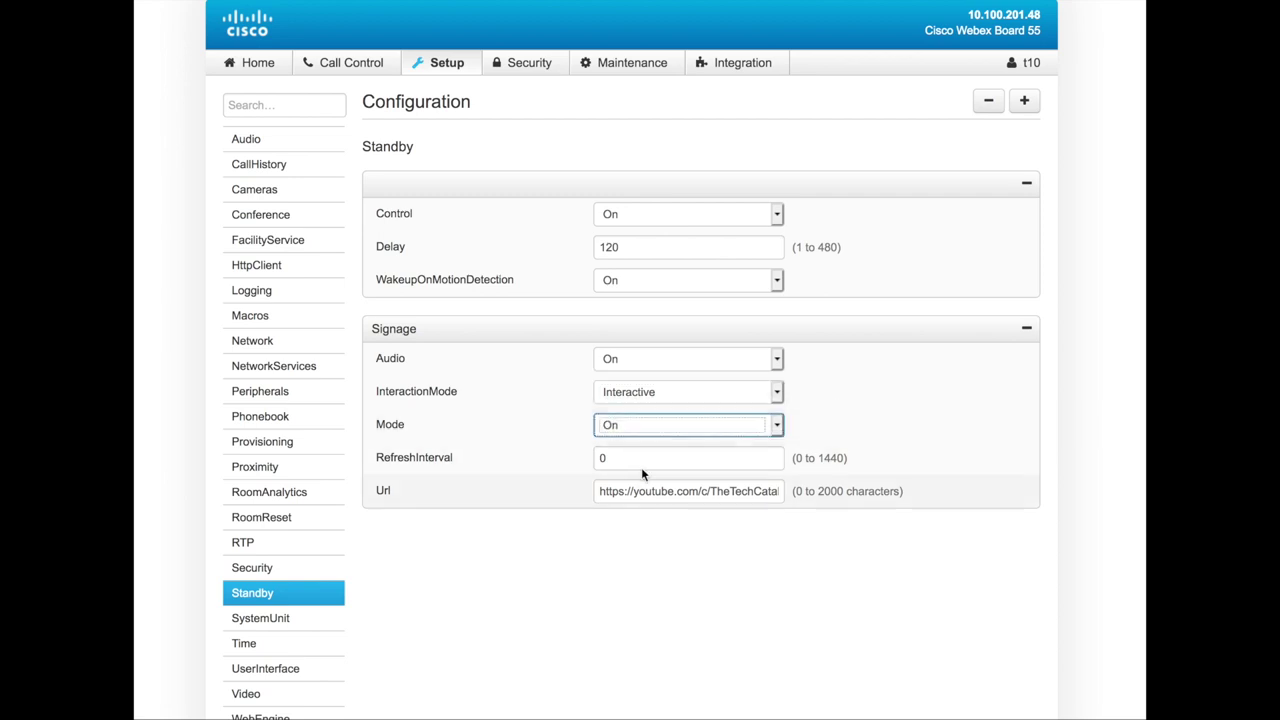
Step: Examine the full signage Url value in the Standby configuration, including its channel path
scroll(642, 467, "down", 1)
left_click_drag(617, 450, 582, 453)
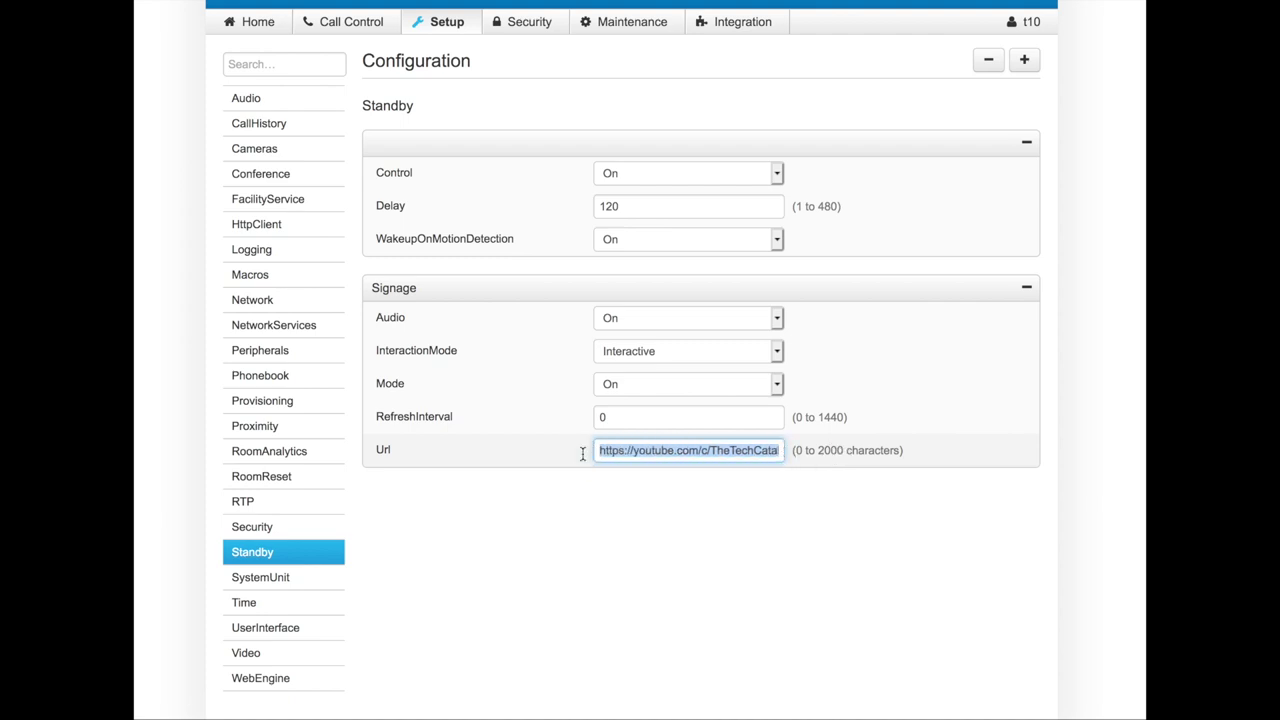
left_click(693, 452)
left_click_drag(700, 451, 808, 449)
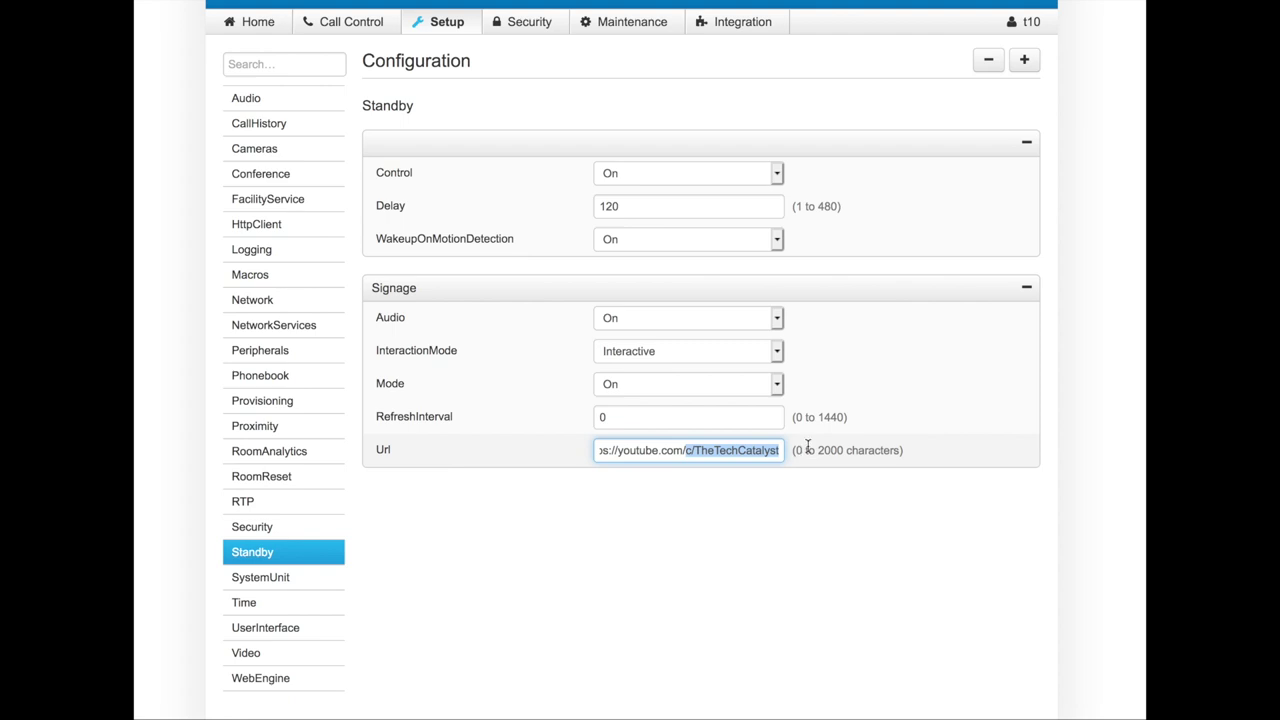
scroll(851, 343, "up", 1)
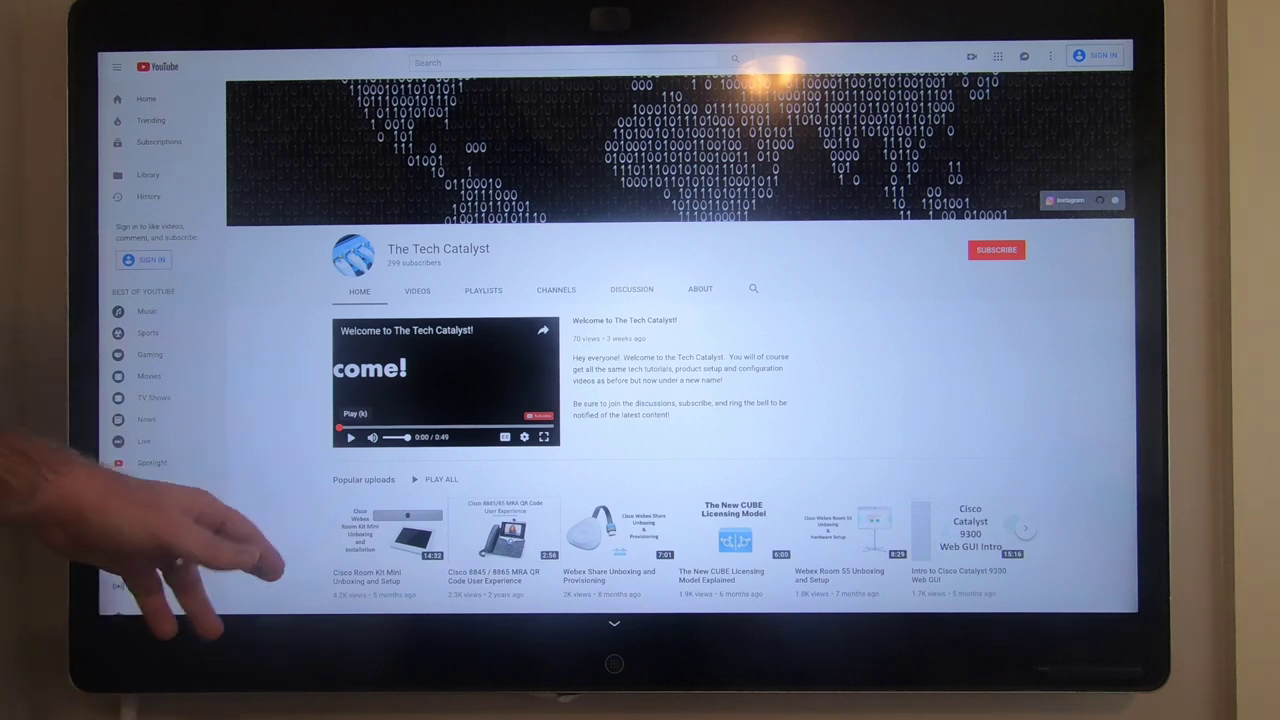
left_click(417, 290)
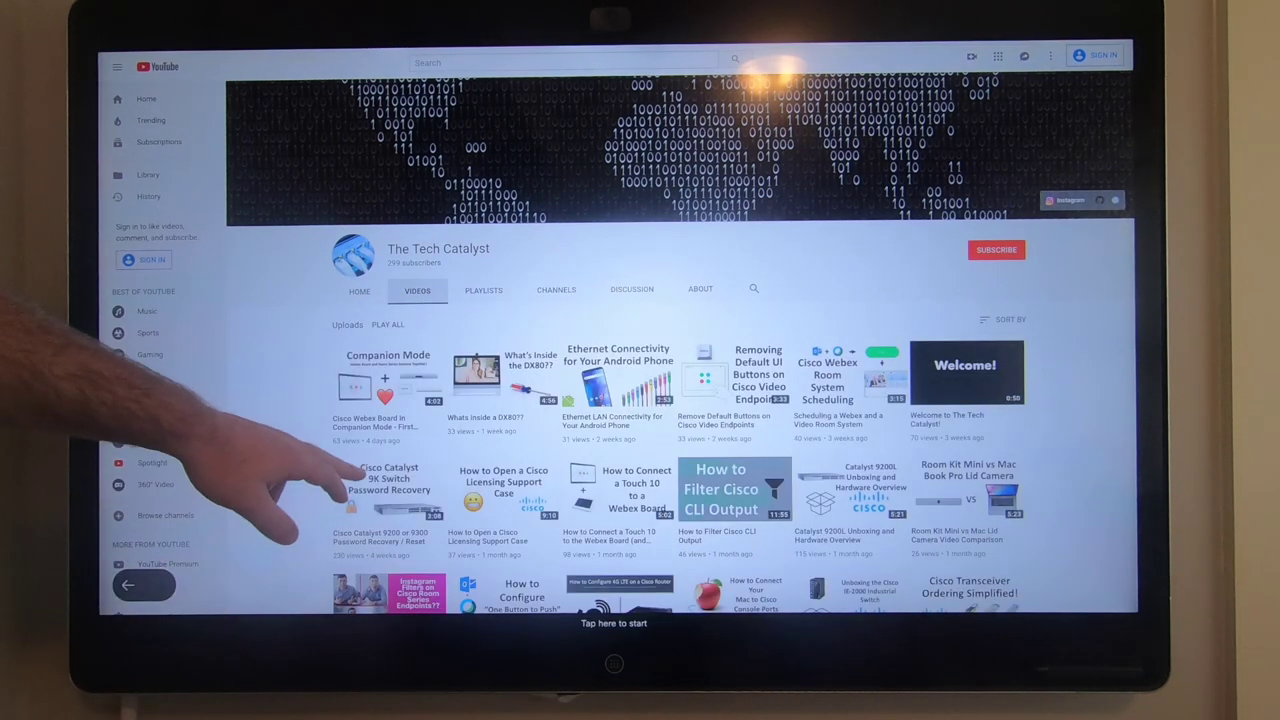
scroll(330, 370, "down", 3)
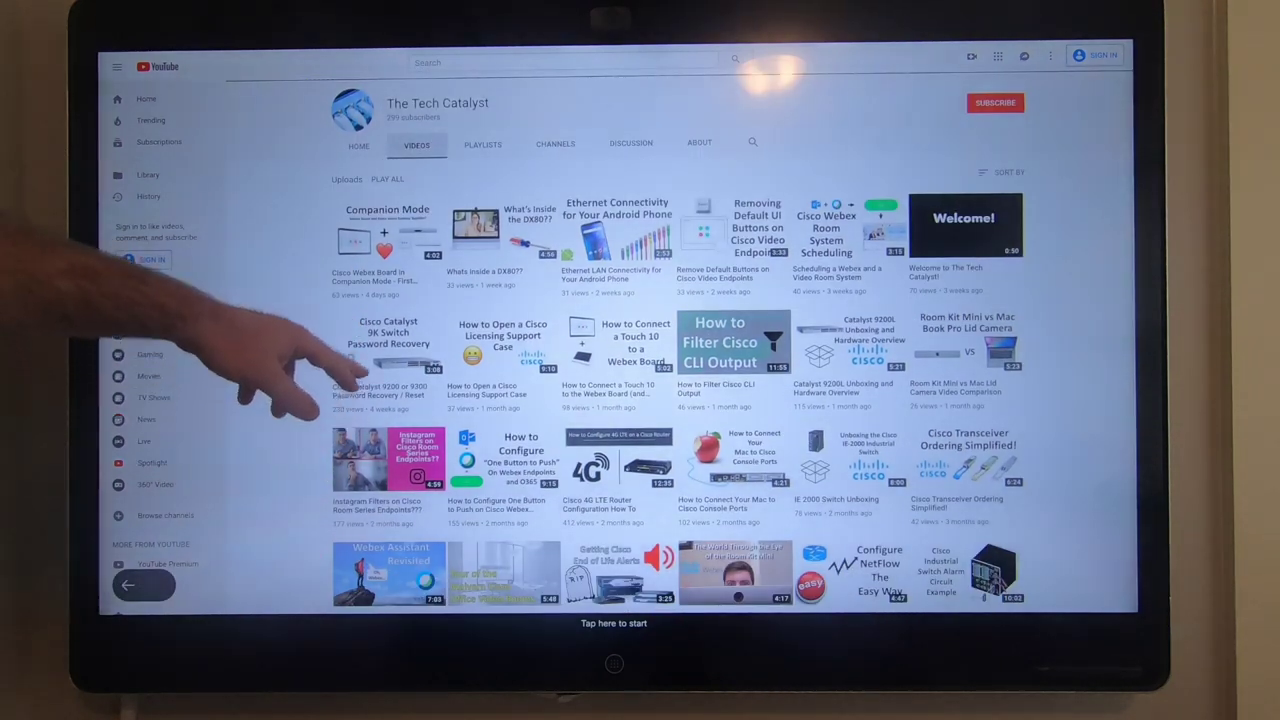
scroll(290, 320, "down", 3)
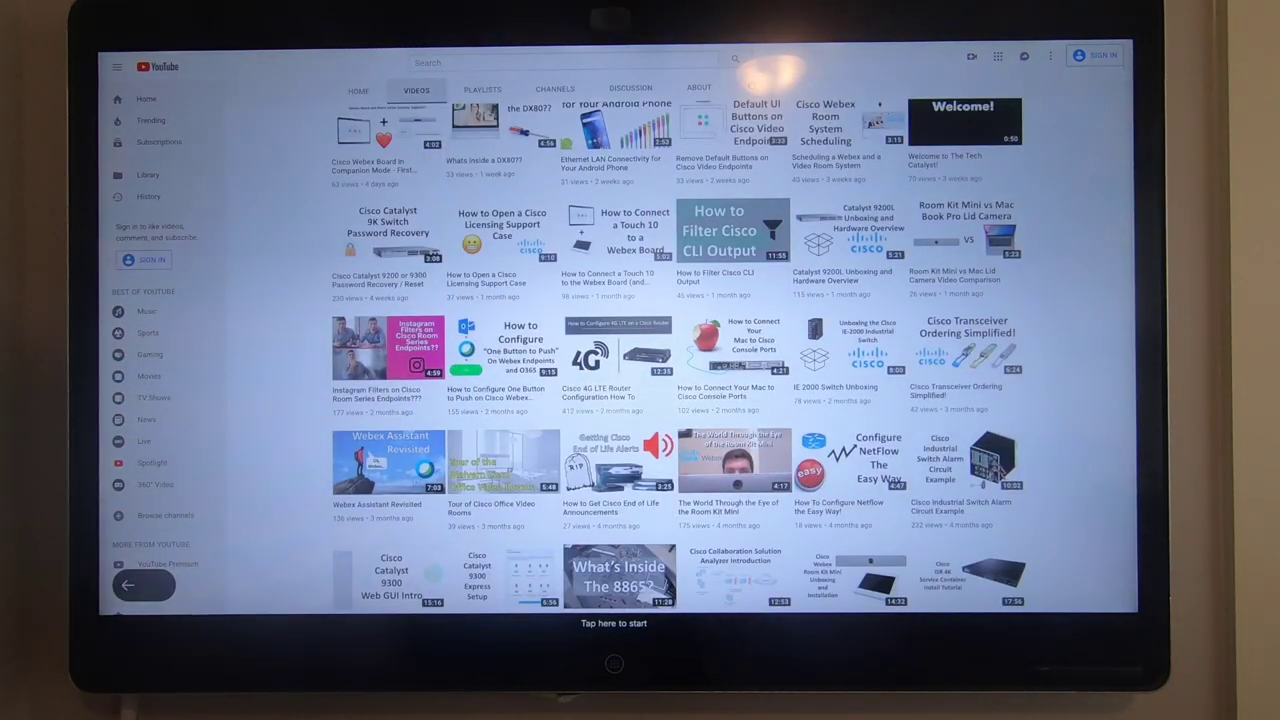